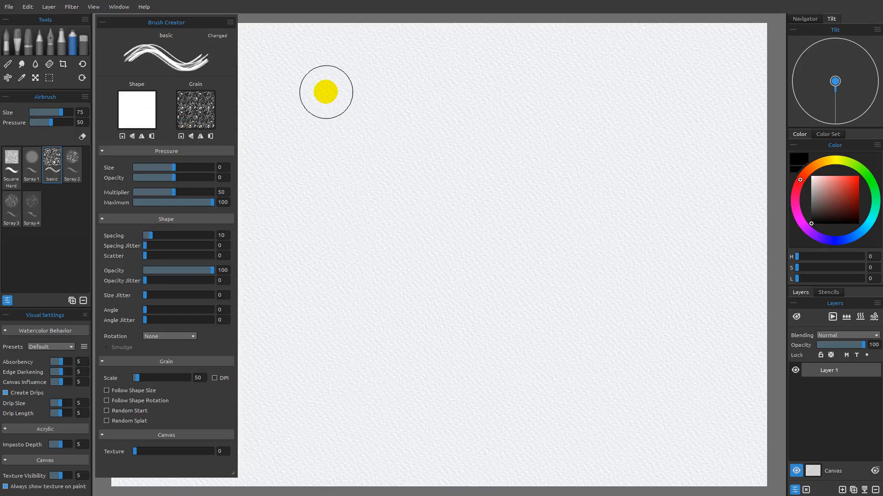
Step: Paint a test stroke with the basic airbrush at Spacing 10, another at Spacing 100, and clear the layer
mouse_move(327, 94)
mouse_down()
mouse_move(401, 91)
mouse_move(492, 137)
mouse_move(634, 158)
mouse_move(593, 145)
mouse_up()
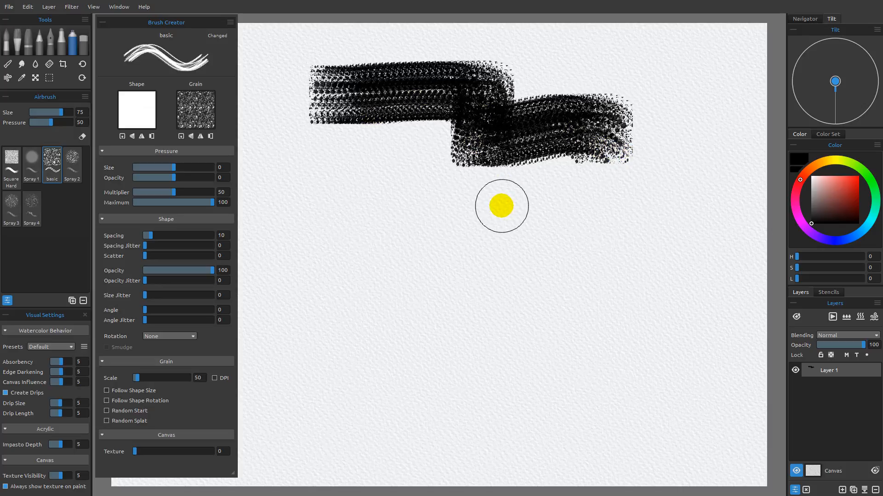
drag(151, 237, 208, 239)
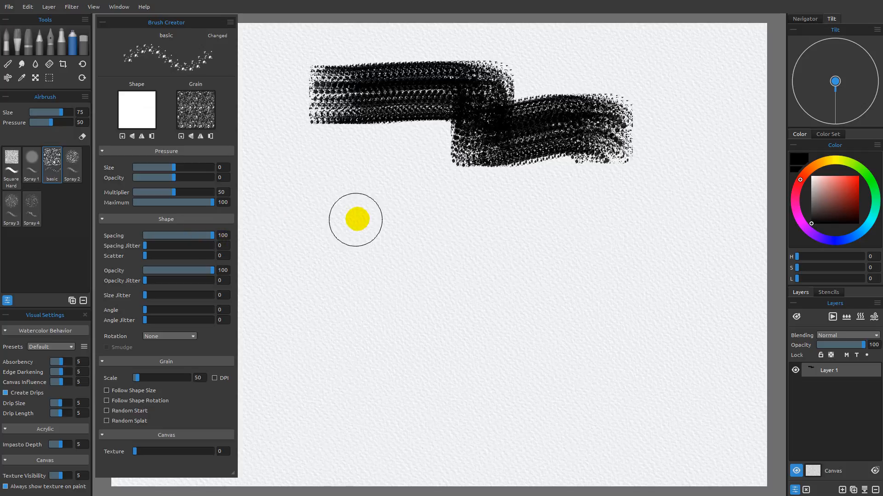
drag(384, 209, 622, 221)
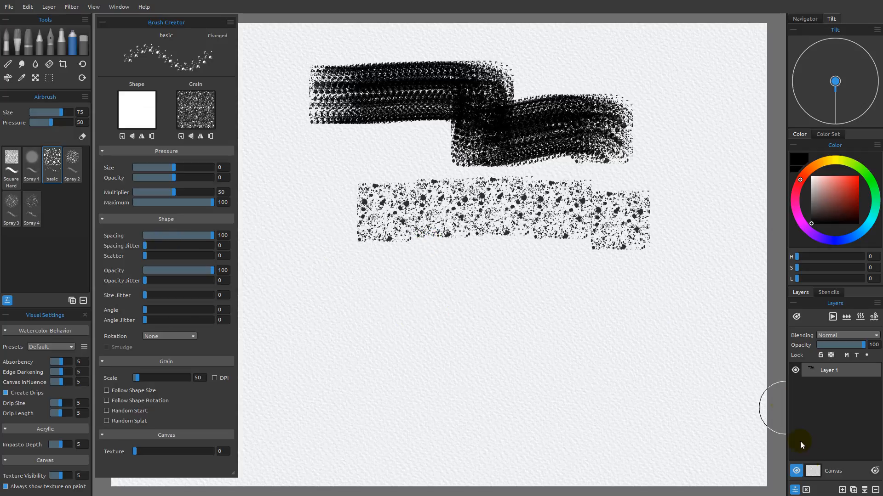
click(806, 490)
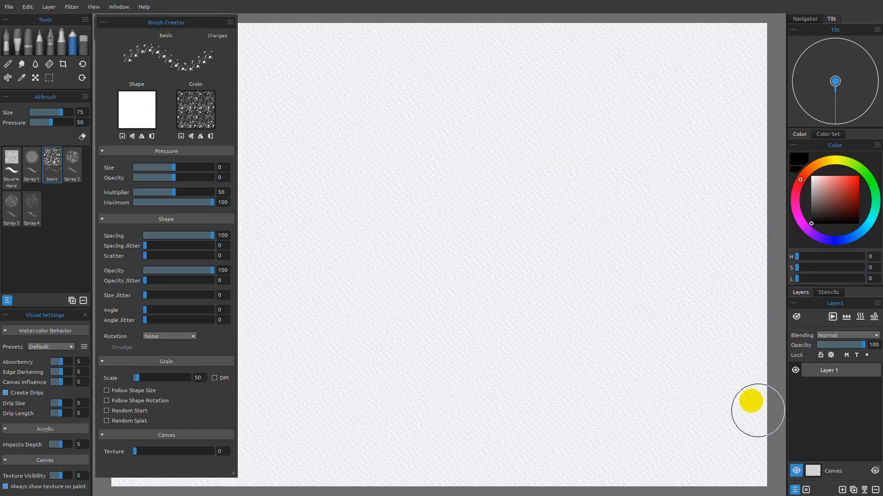
Step: Paint straight horizontal strokes with Spacing Jitter at 0 and at 100, and reset Spacing Jitter to 0
mouse_move(324, 81)
mouse_down()
mouse_move(672, 79)
mouse_move(358, 95)
mouse_move(315, 93)
mouse_move(314, 86)
mouse_up()
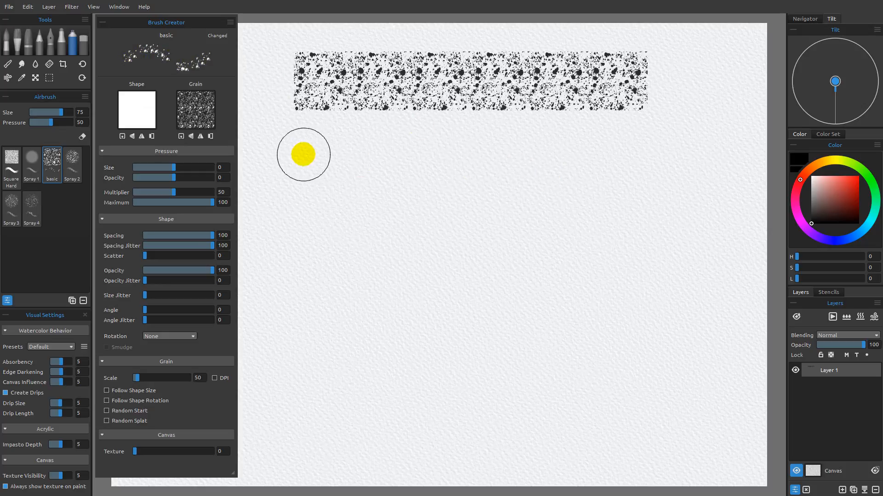
drag(304, 154, 689, 154)
mouse_move(569, 160)
mouse_down()
mouse_move(298, 157)
mouse_move(610, 155)
mouse_up()
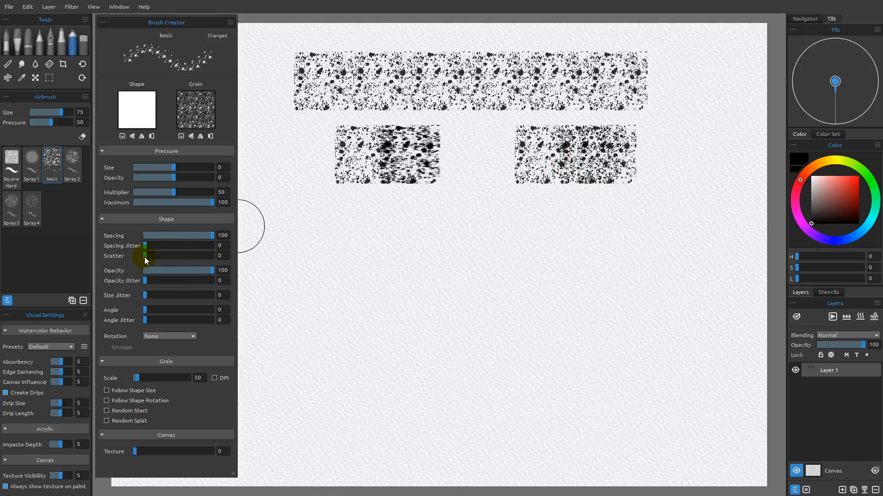
Step: Set the brush's Scatter to 100, paint a horizontal test stroke, and clear the layer
drag(144, 256, 220, 258)
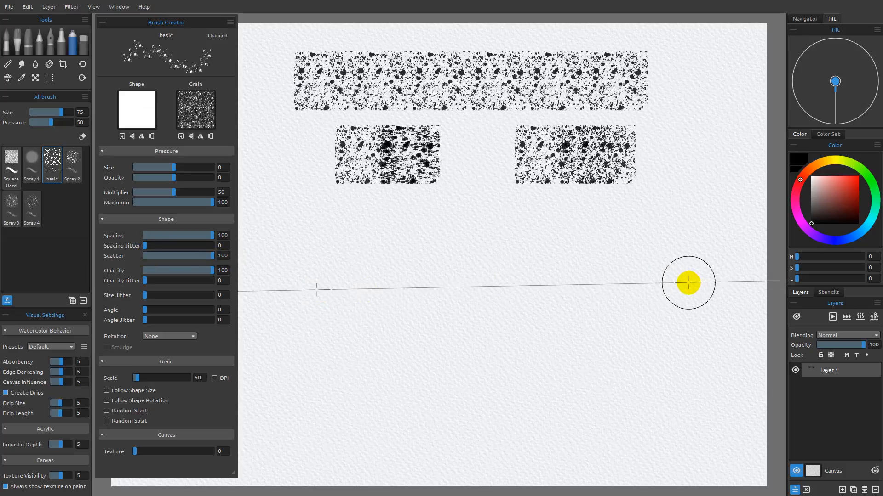
drag(696, 289, 305, 295)
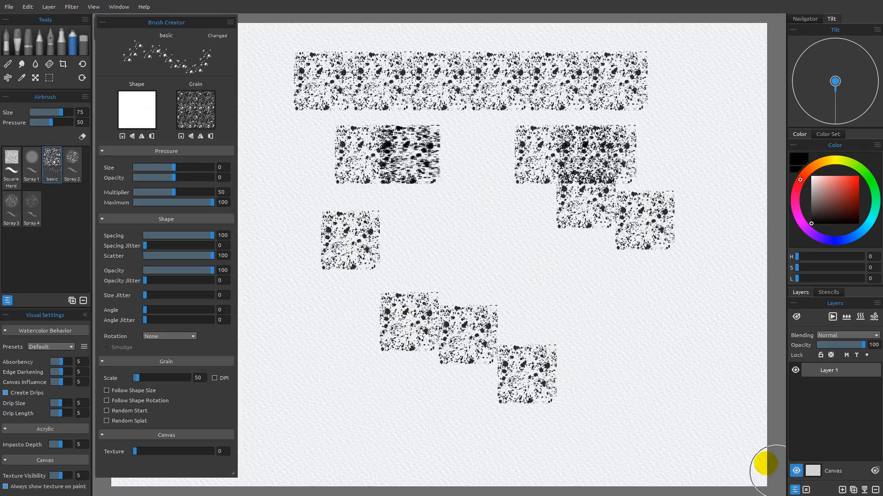
click(796, 490)
Step: Set Spacing Jitter to 100 and paint scattered test strokes, first at Spacing 100 and again with Spacing lowered to 15
drag(144, 245, 201, 249)
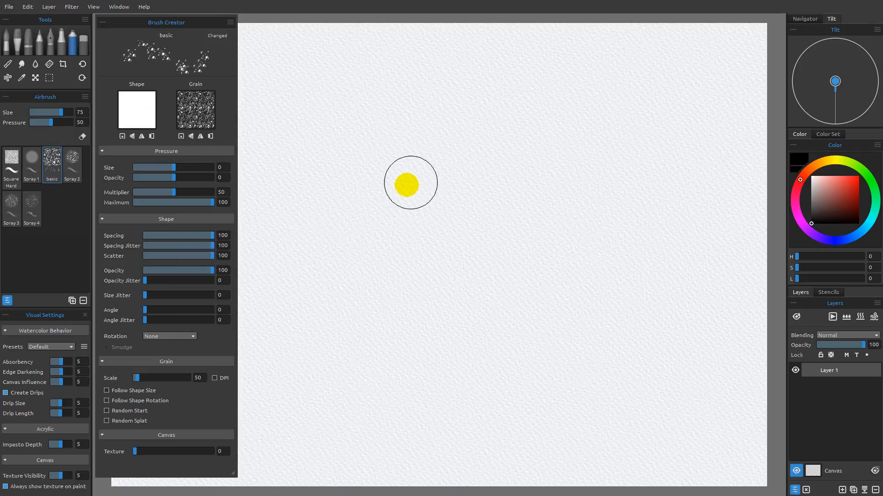
mouse_move(313, 282)
mouse_down()
mouse_move(407, 173)
mouse_move(541, 173)
mouse_move(619, 230)
mouse_move(642, 291)
mouse_move(540, 375)
mouse_move(373, 367)
mouse_move(306, 244)
mouse_move(396, 147)
mouse_move(574, 174)
mouse_move(398, 344)
mouse_up()
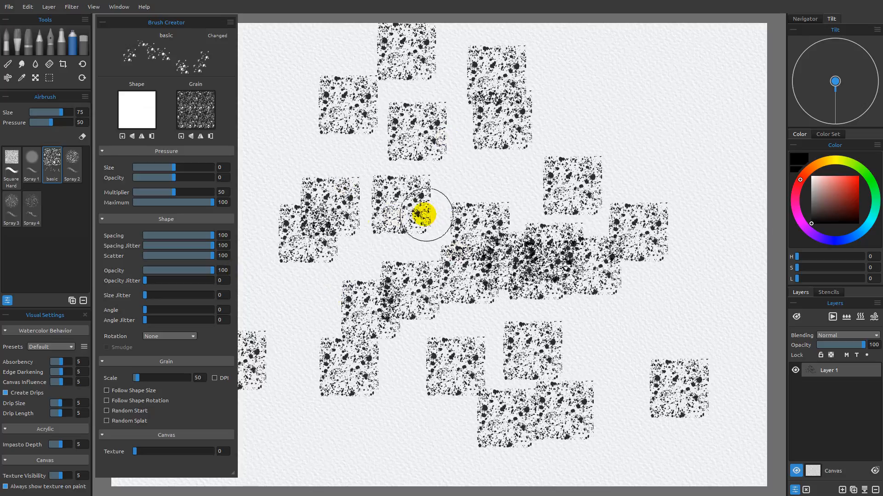
drag(214, 236, 154, 235)
mouse_move(620, 138)
mouse_down()
mouse_move(645, 154)
mouse_move(565, 183)
mouse_move(648, 135)
mouse_move(531, 218)
mouse_move(424, 278)
mouse_move(598, 209)
mouse_move(530, 361)
mouse_up()
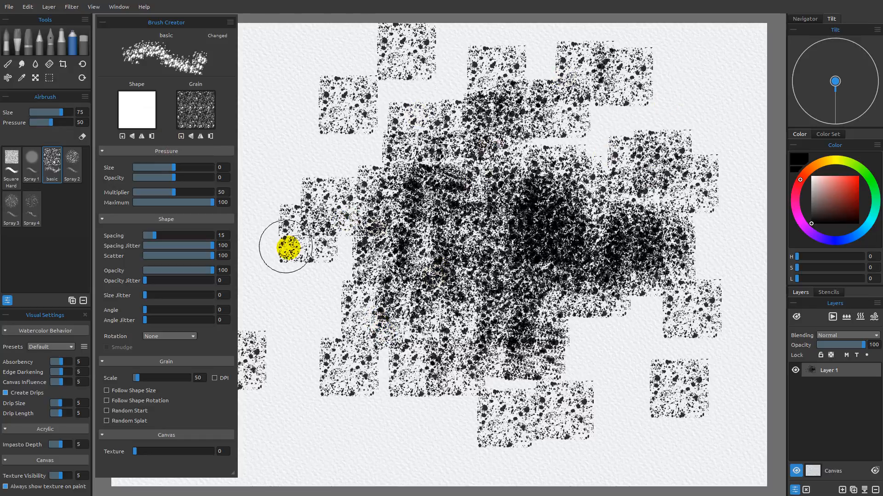
Step: Replace the brush's shape image with "shape round.png" from the 1. Shapes folder
click(122, 136)
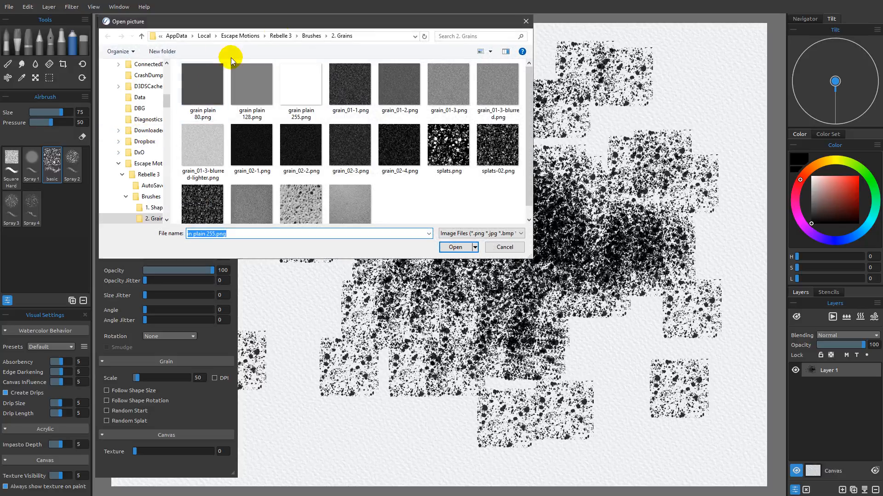
click(308, 37)
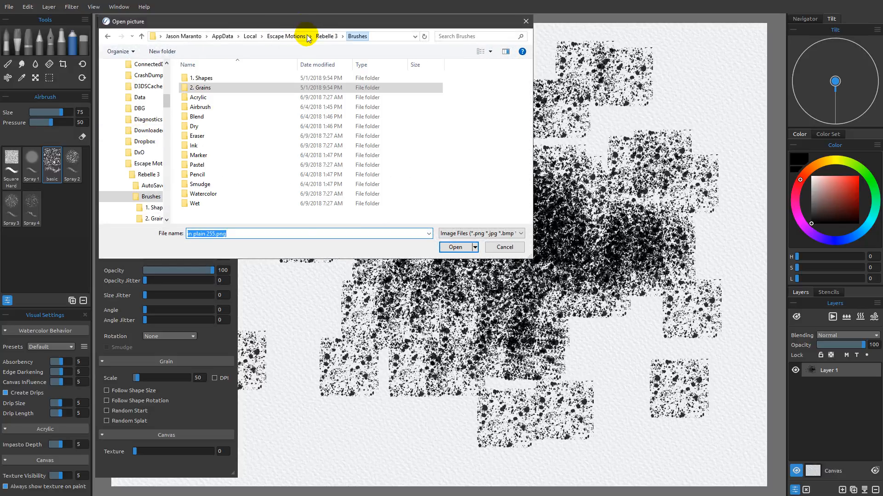
double_click(203, 79)
drag(529, 123, 536, 174)
click(449, 129)
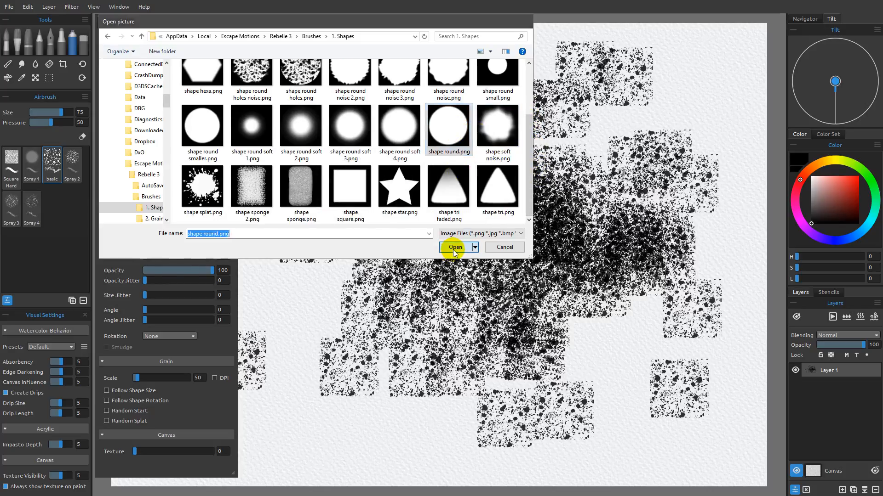
click(455, 248)
Step: Paint scattered test strokes with the round shape, once over the existing marks and once on a cleared layer, and clear the layer
mouse_move(335, 138)
mouse_down()
mouse_move(380, 172)
mouse_move(375, 235)
mouse_up()
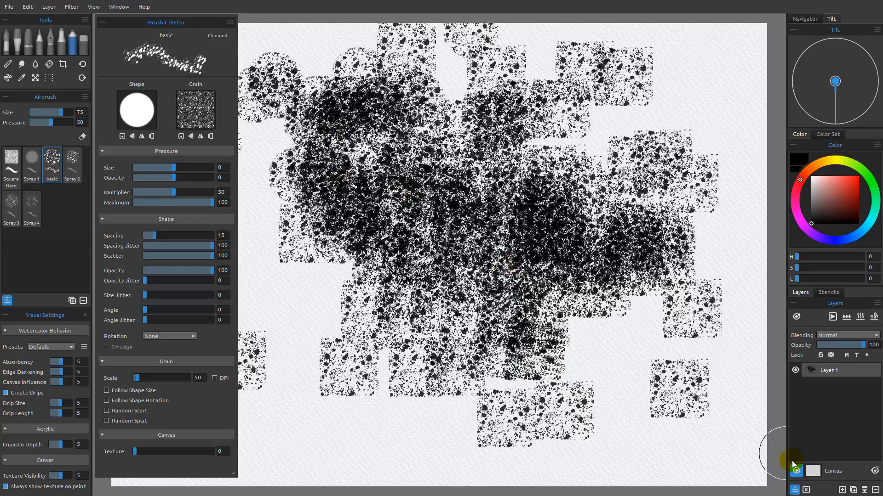
click(806, 490)
mouse_move(426, 224)
mouse_down()
mouse_move(369, 170)
mouse_move(458, 213)
mouse_move(430, 152)
mouse_move(369, 197)
mouse_move(447, 135)
mouse_up()
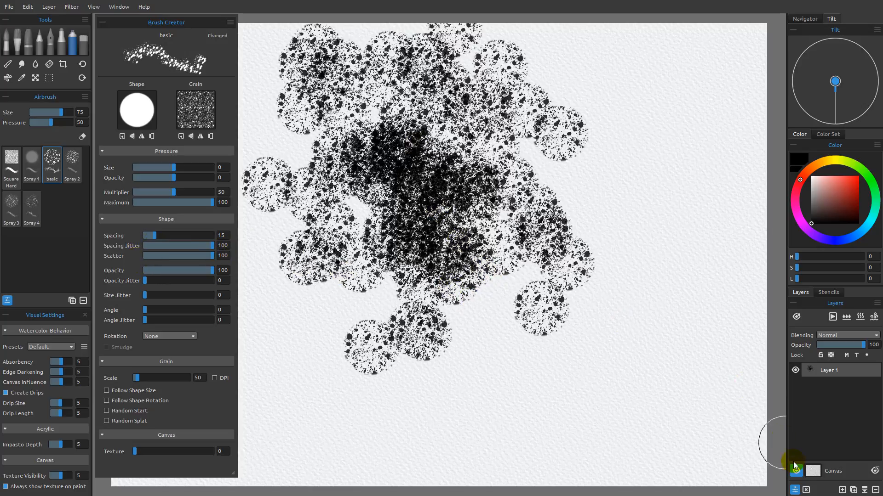
click(806, 490)
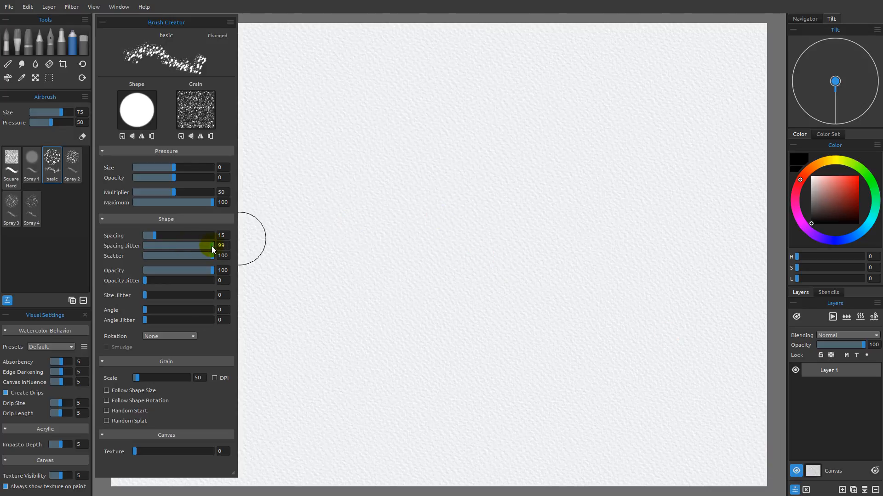
Step: Set Spacing to 100 with Spacing Jitter and Scatter at 0, and copy the basic preset from Airbrush into Watercolor's Default group
drag(212, 255, 135, 255)
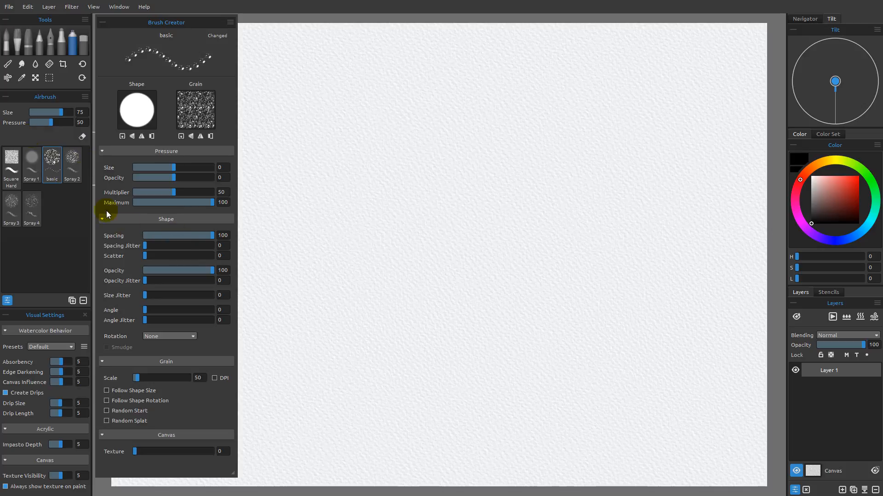
right_click(50, 170)
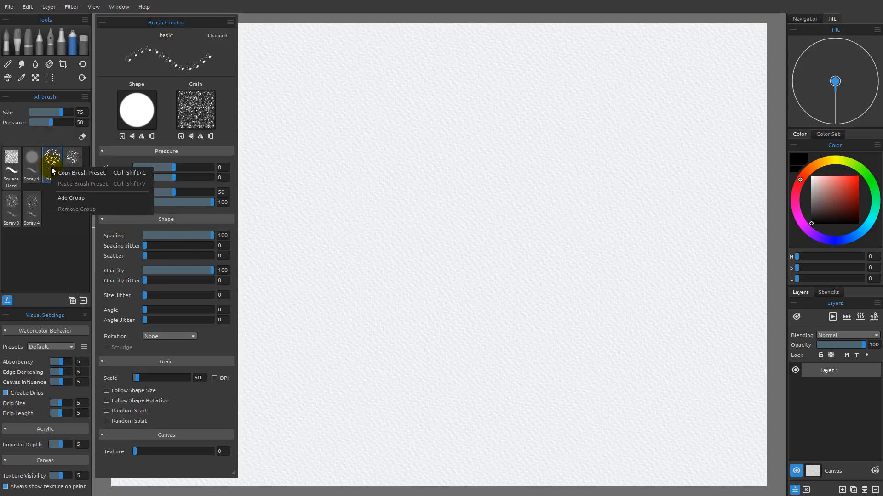
click(74, 173)
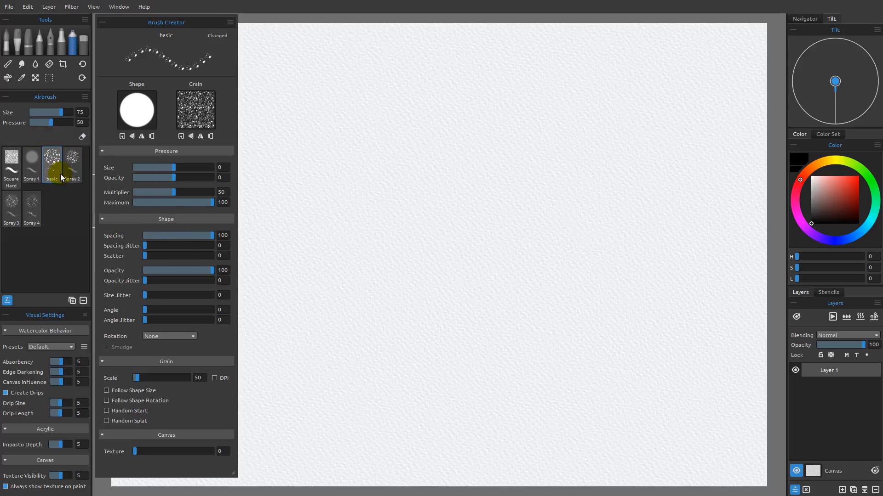
click(6, 45)
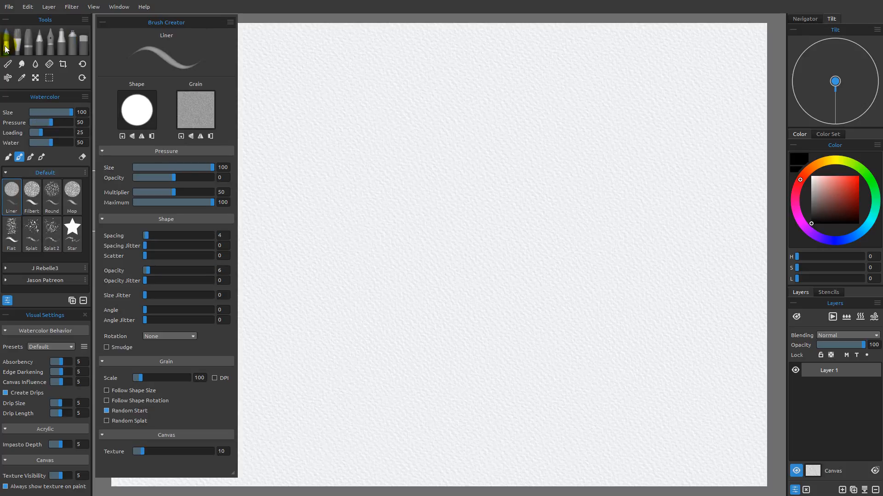
right_click(54, 256)
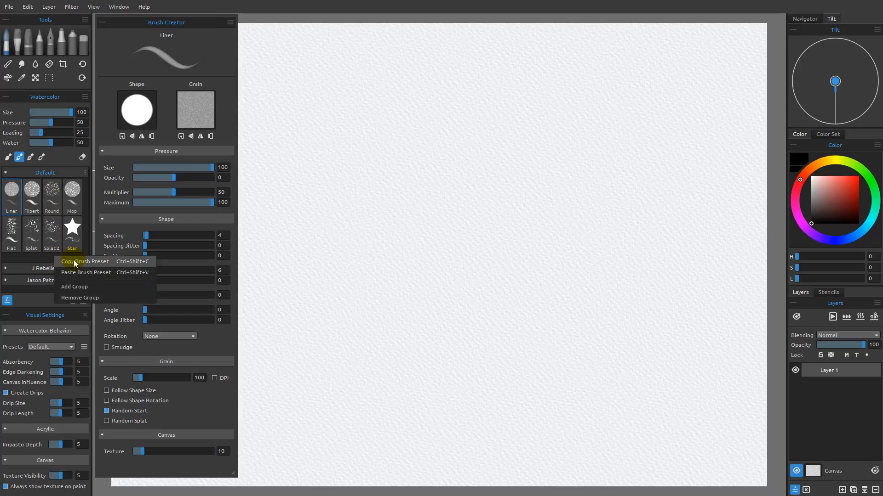
click(76, 273)
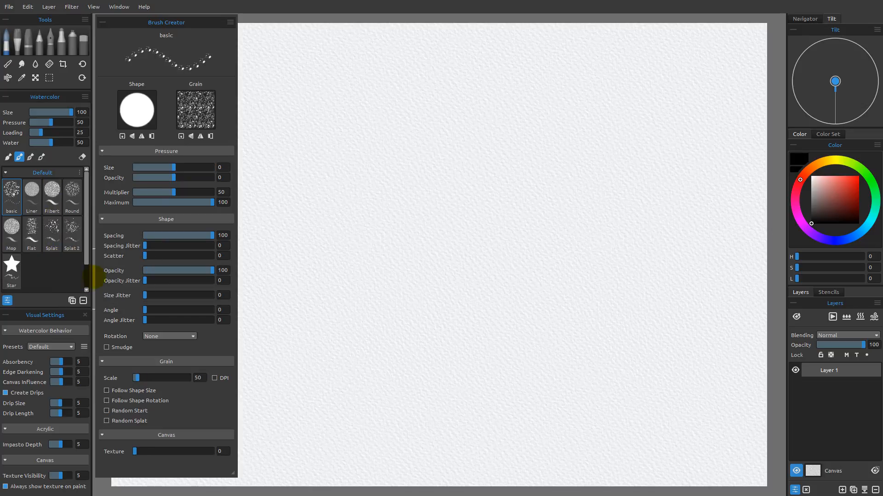
Step: Look over the Watercolor brush groups and compare the basic brush's Smudge option between Airbrush and Watercolor
scroll(87, 248, down, 2)
scroll(79, 258, down, 1)
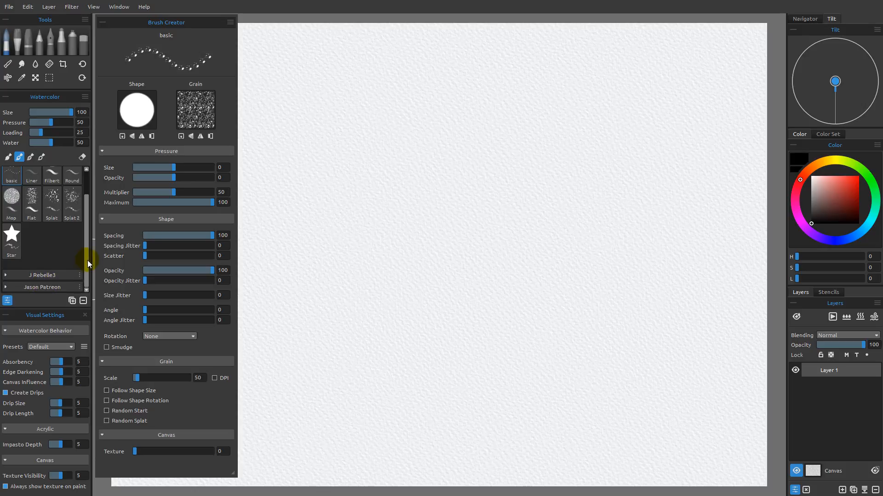
drag(87, 261, 90, 238)
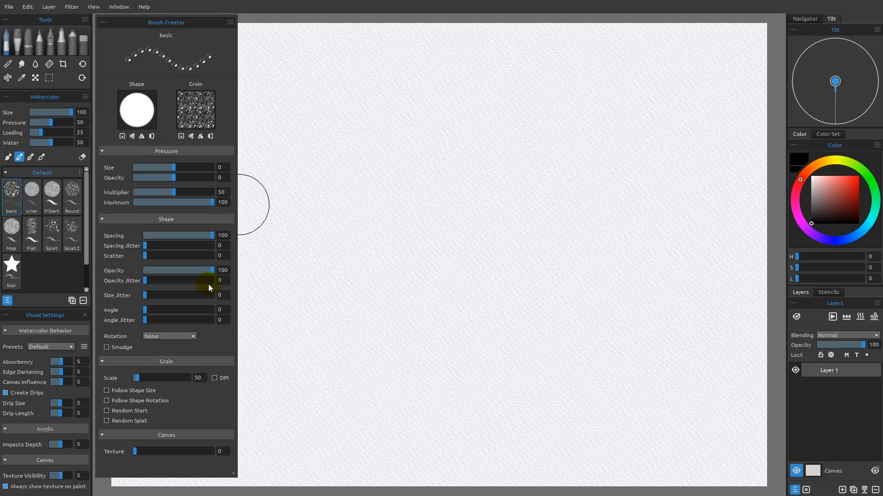
click(71, 49)
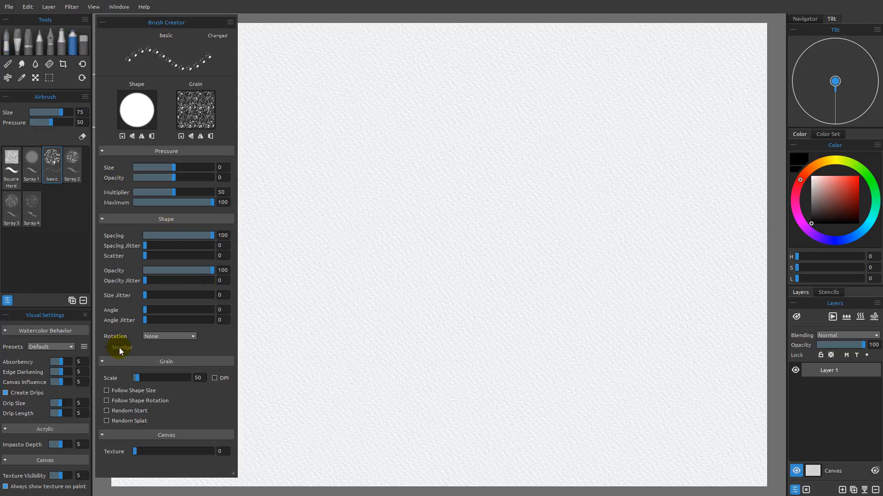
click(7, 46)
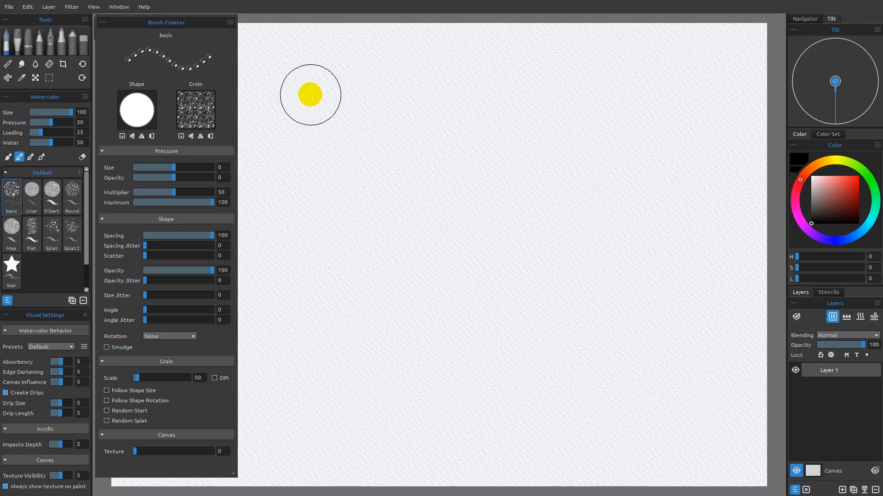
Step: Pause the watercolor simulation and paint two rows of round speckled dabs, the first at Loading 25 and the second at Loading 79
drag(304, 95, 698, 94)
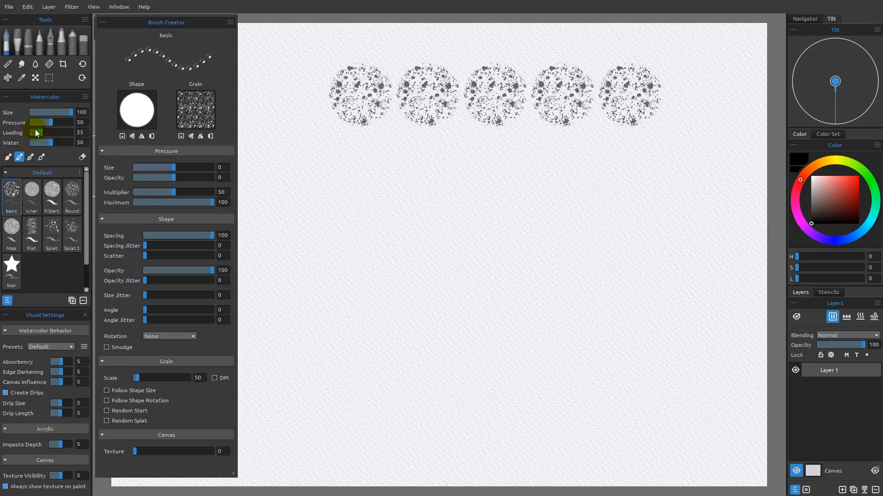
drag(46, 132, 64, 134)
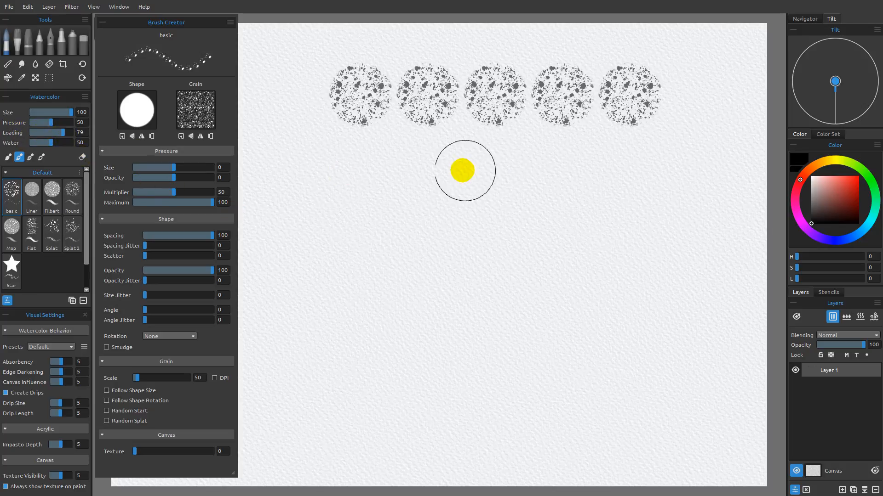
drag(340, 174, 677, 175)
drag(677, 175, 332, 210)
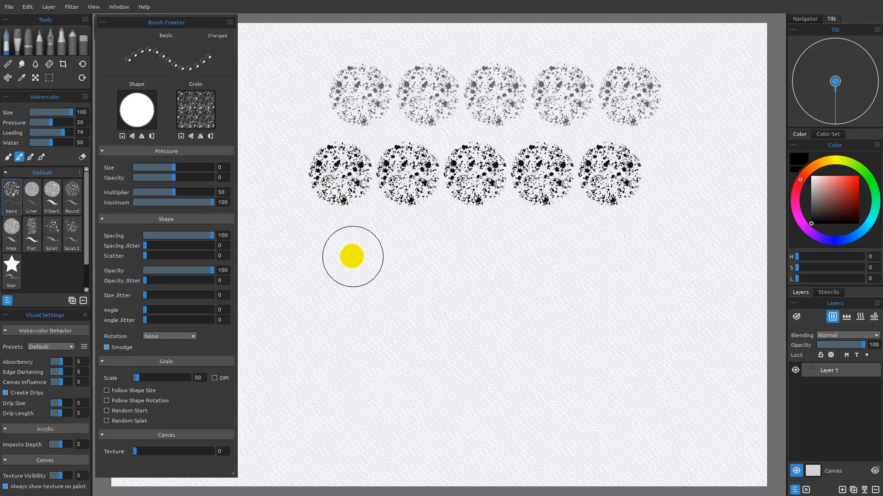
Step: Enable Smudge and paint back-and-forth horizontal strokes below the dabs, one band at Spacing 100 and another at Spacing 45
mouse_move(327, 252)
mouse_down()
mouse_move(634, 239)
mouse_move(701, 252)
mouse_move(324, 257)
mouse_up()
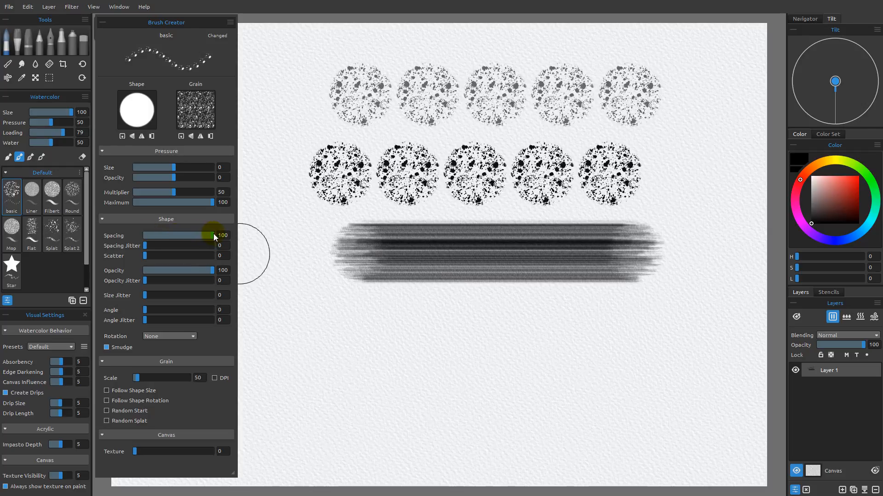
drag(186, 236, 176, 236)
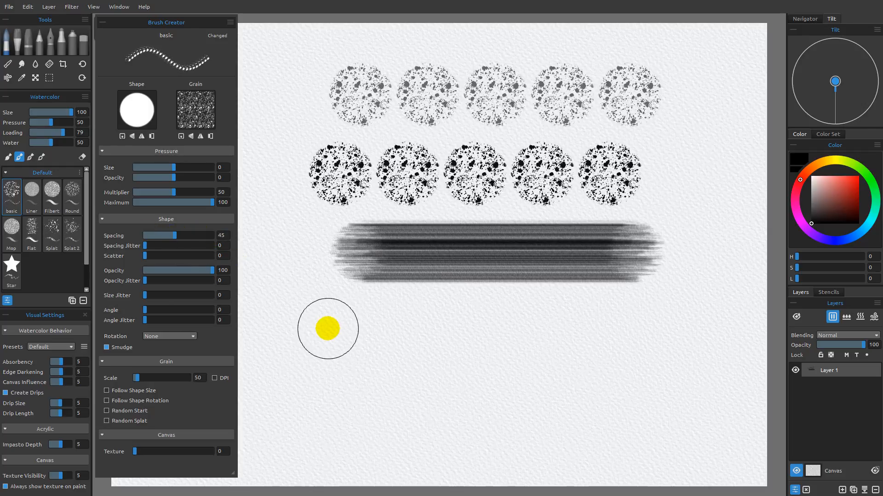
mouse_move(322, 334)
mouse_down()
mouse_move(640, 327)
mouse_move(683, 334)
mouse_up()
mouse_move(652, 337)
mouse_down()
mouse_move(335, 345)
mouse_move(347, 349)
mouse_up()
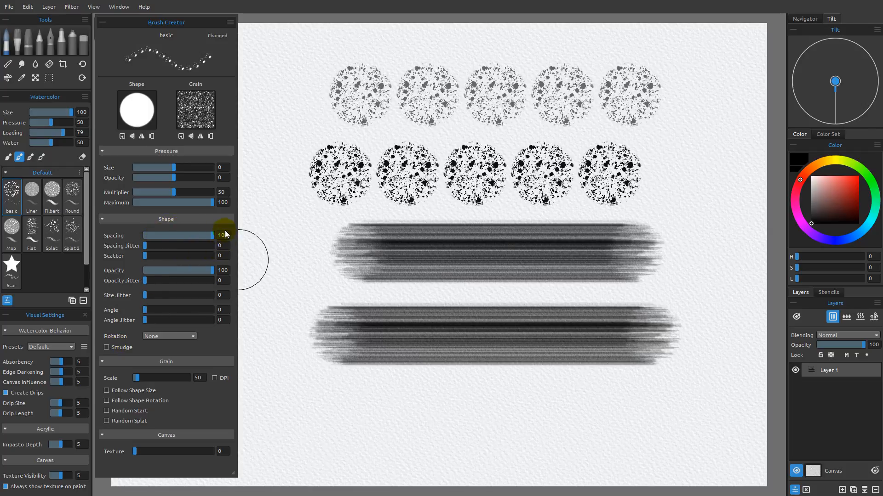
Step: Disable Smudge, set Spacing to 8, and paint a dense horizontal band below the smudged strokes
drag(171, 240, 150, 237)
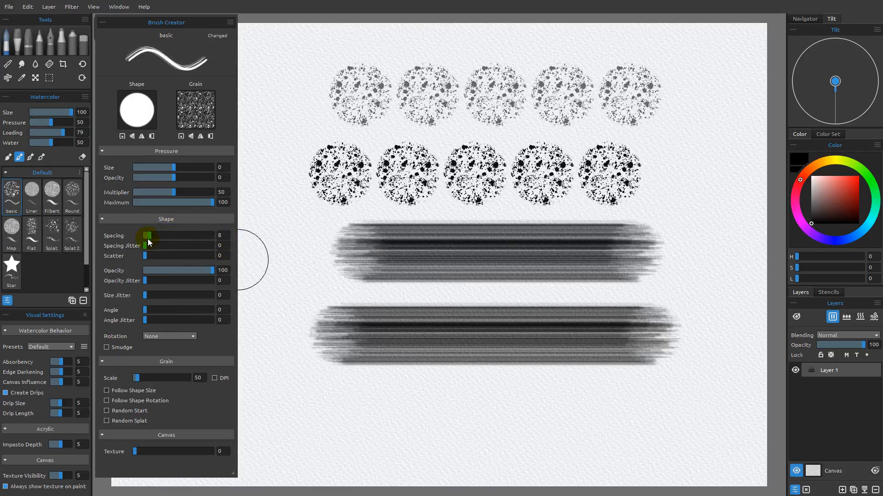
mouse_move(325, 411)
mouse_down()
mouse_move(424, 403)
mouse_move(674, 414)
mouse_move(335, 420)
mouse_up()
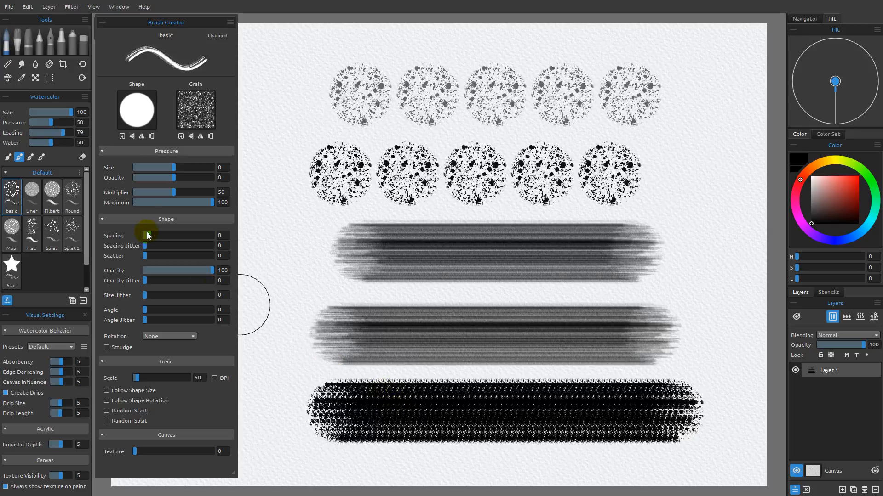
Step: Set the watercolor brush's Spacing to 100 and clear all the test strokes from Layer 1
drag(157, 238, 221, 235)
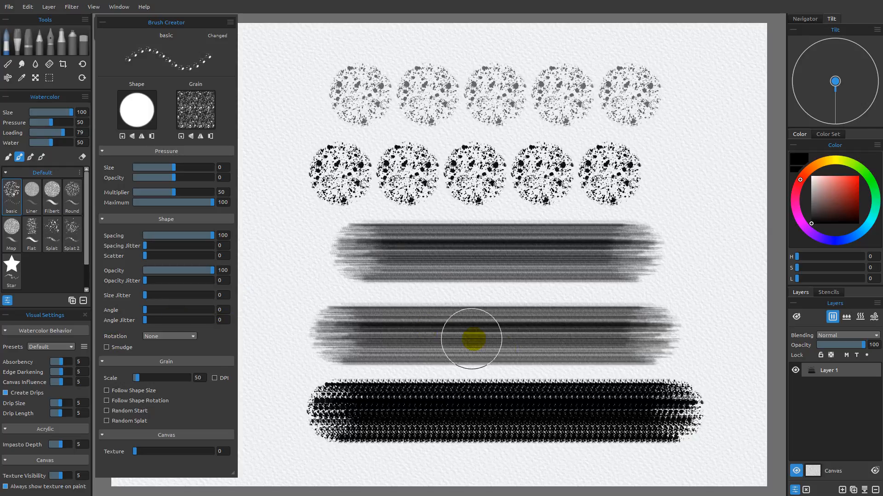
click(802, 489)
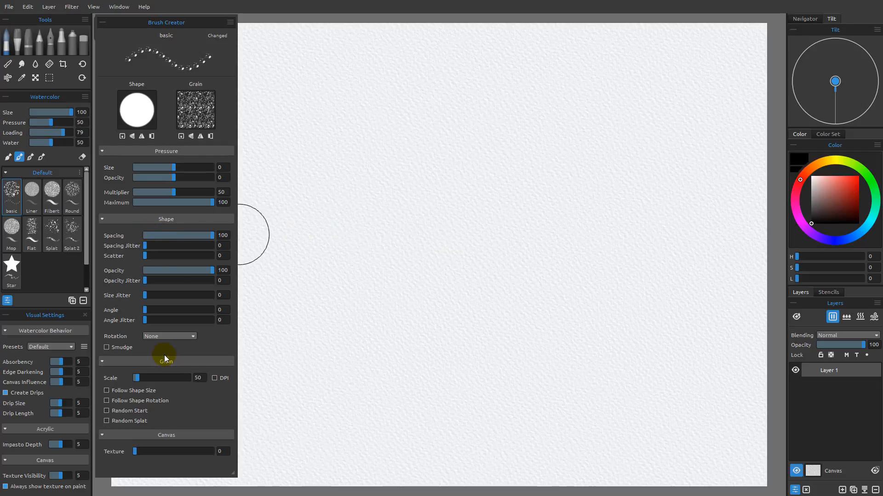
click(20, 157)
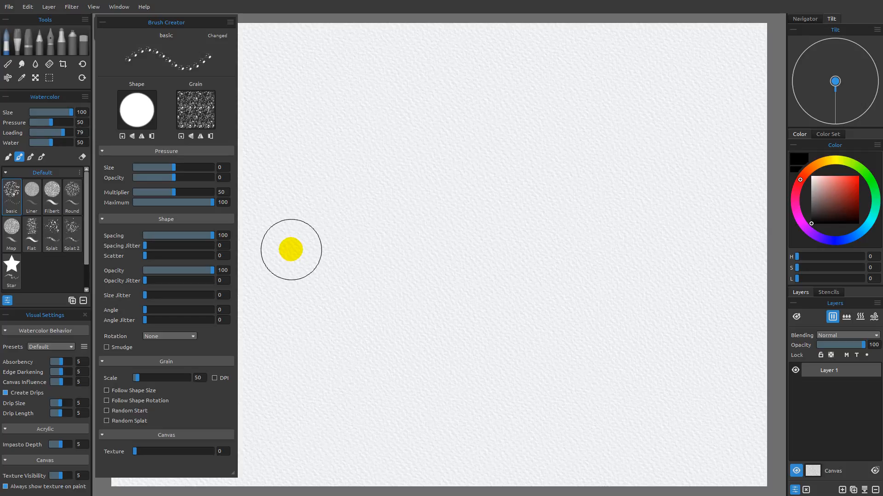
Step: Enable Smudge, set Spacing Jitter to 100, and paint a straight horizontal stroke across the upper part of the canvas
click(107, 348)
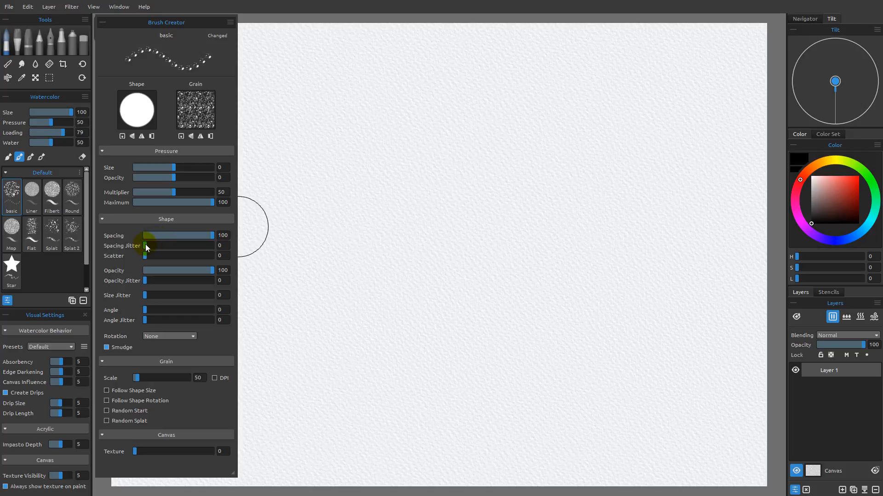
mouse_move(205, 251)
mouse_down()
mouse_move(349, 149)
mouse_move(312, 110)
mouse_up()
shift+click(710, 109)
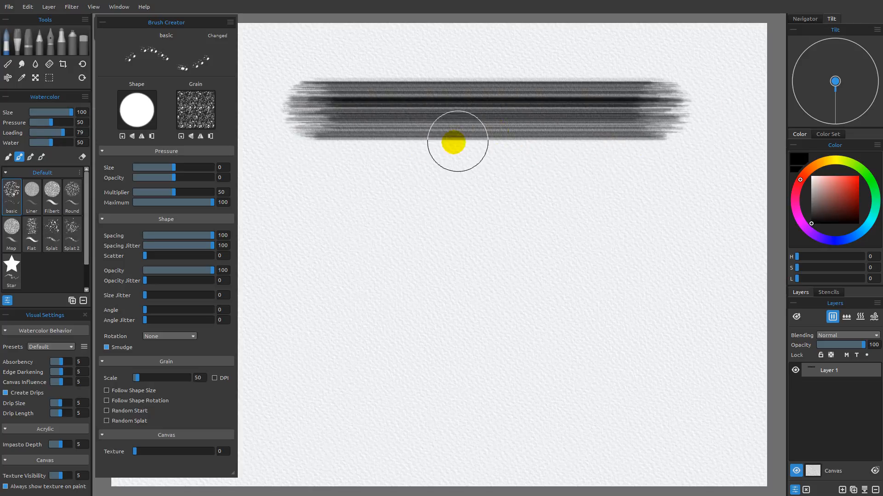
Step: Set Spacing Jitter to 0 and Scatter to 100, and paint a zigzag stroke of straight segments below the horizontal band
mouse_move(211, 246)
mouse_down()
mouse_move(125, 241)
mouse_move(241, 255)
mouse_up()
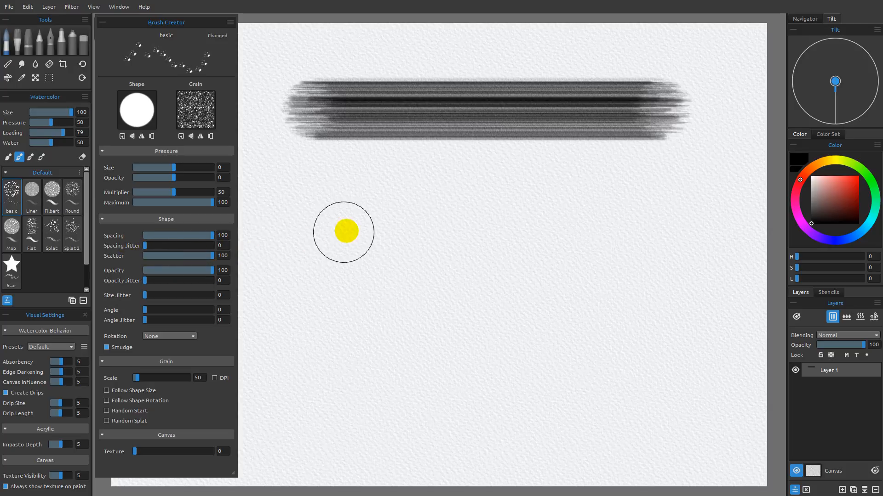
mouse_move(306, 286)
mouse_down()
mouse_move(531, 268)
mouse_move(695, 283)
mouse_move(292, 298)
mouse_up()
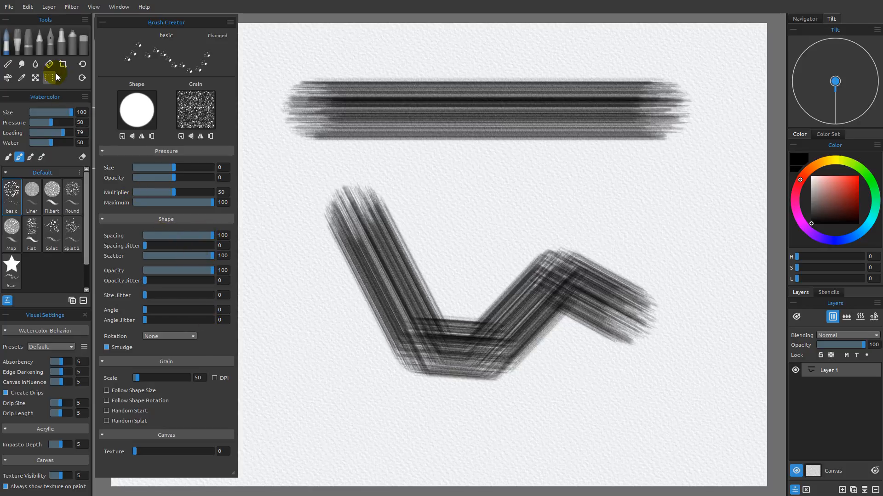
Step: Switch to the Airbrush tool and clear the smudged strokes from Layer 1
click(72, 45)
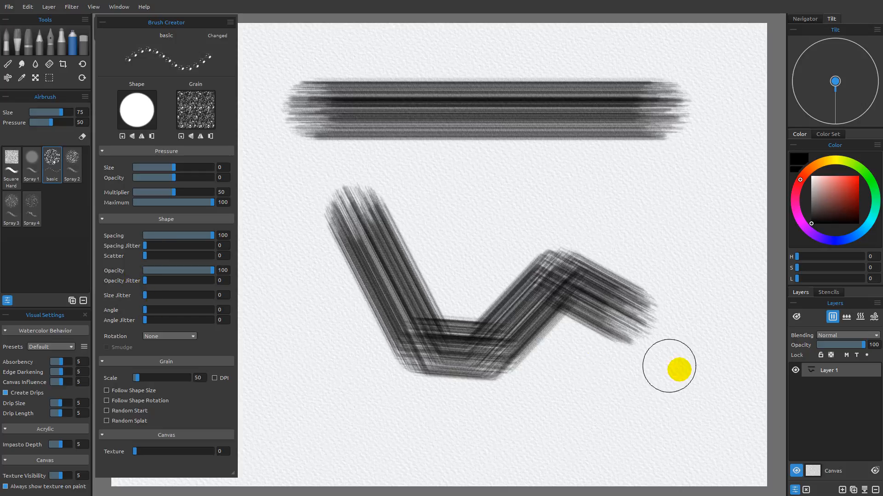
click(806, 490)
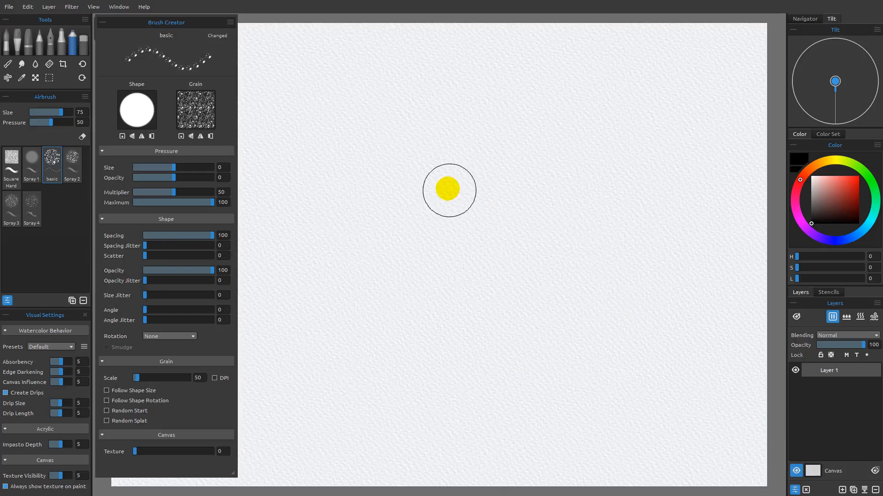